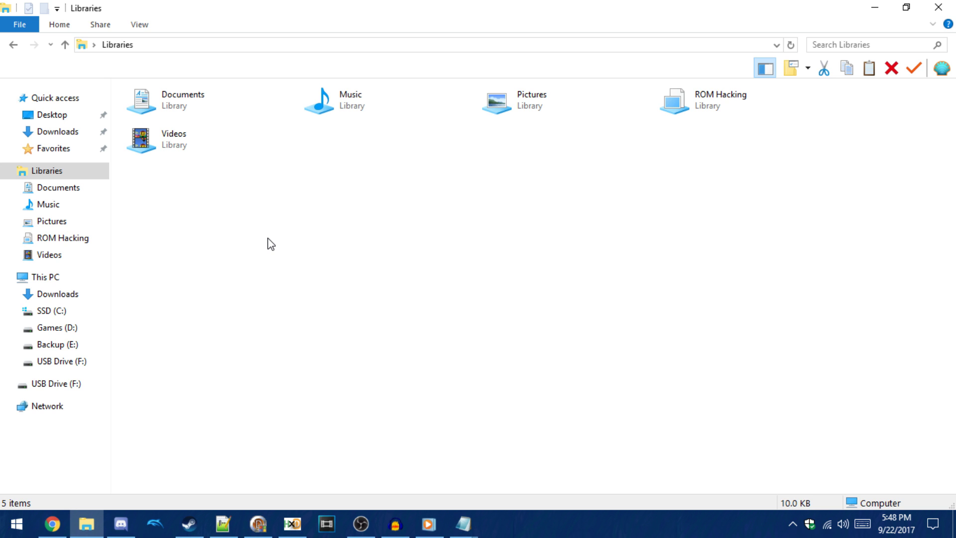
- Extract the build zip archive in the Downloads folder to its default build folder, and close the window of extracted files
left_click(81, 134)
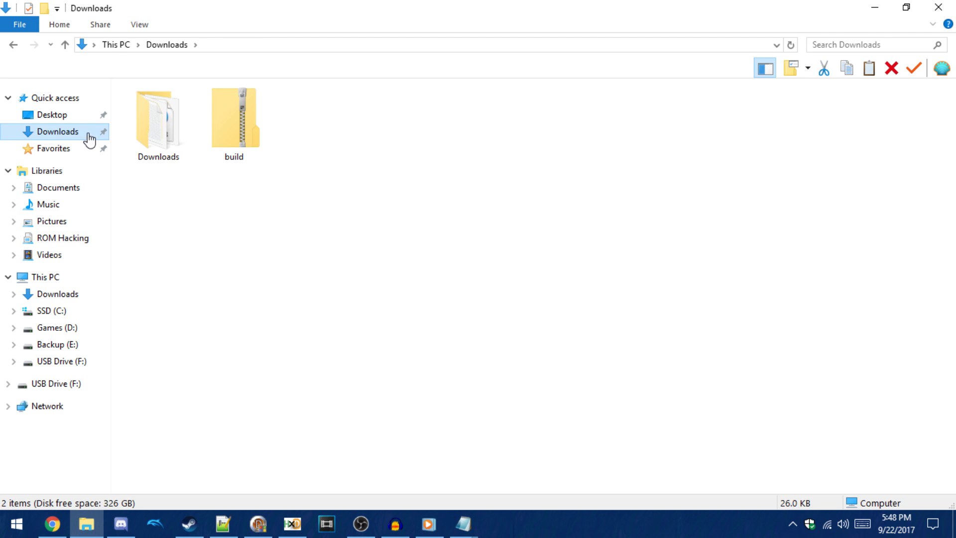
left_click(222, 132)
right_click(225, 133)
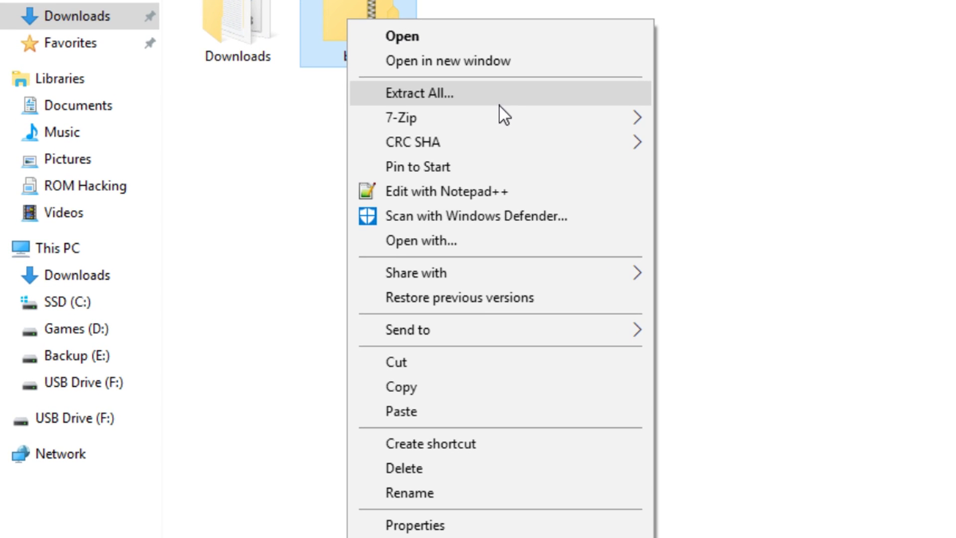
left_click(530, 103)
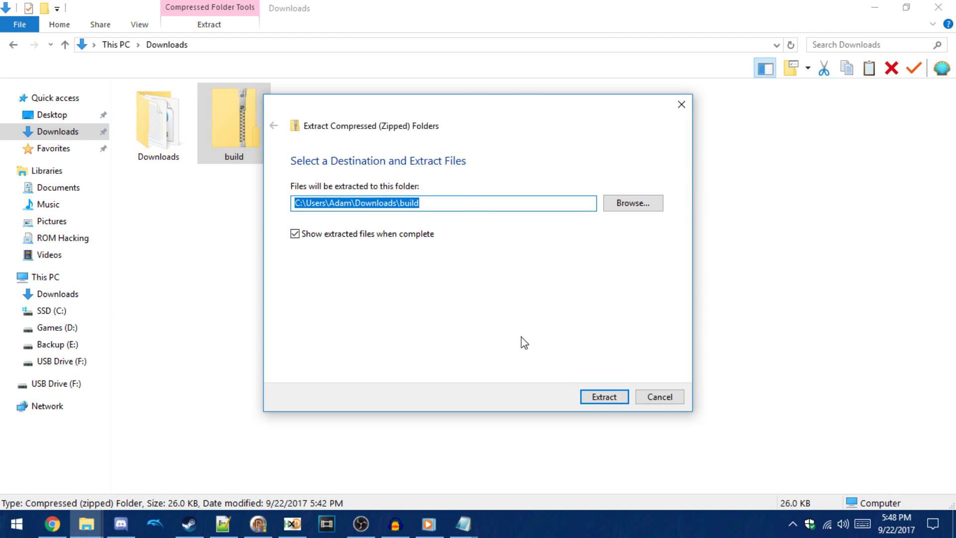
left_click(585, 396)
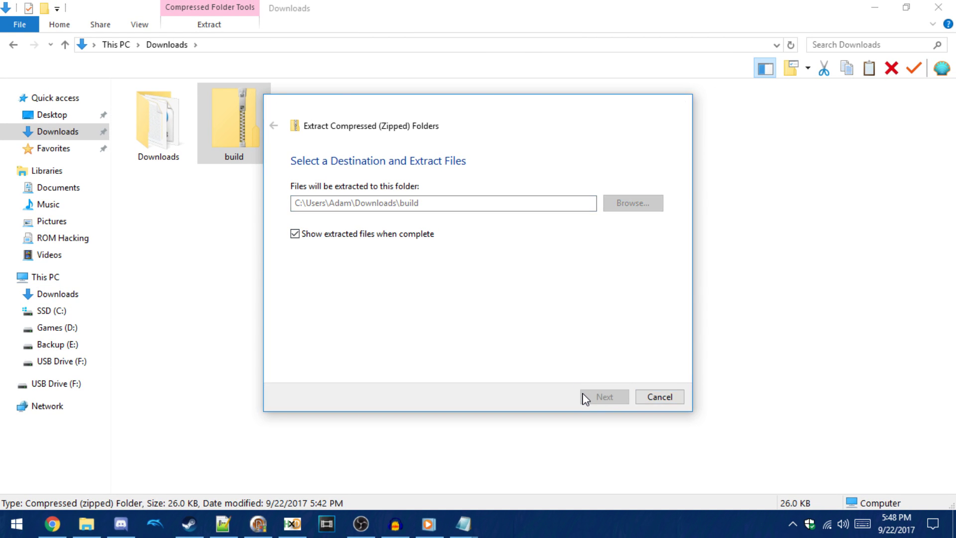
left_click(937, 7)
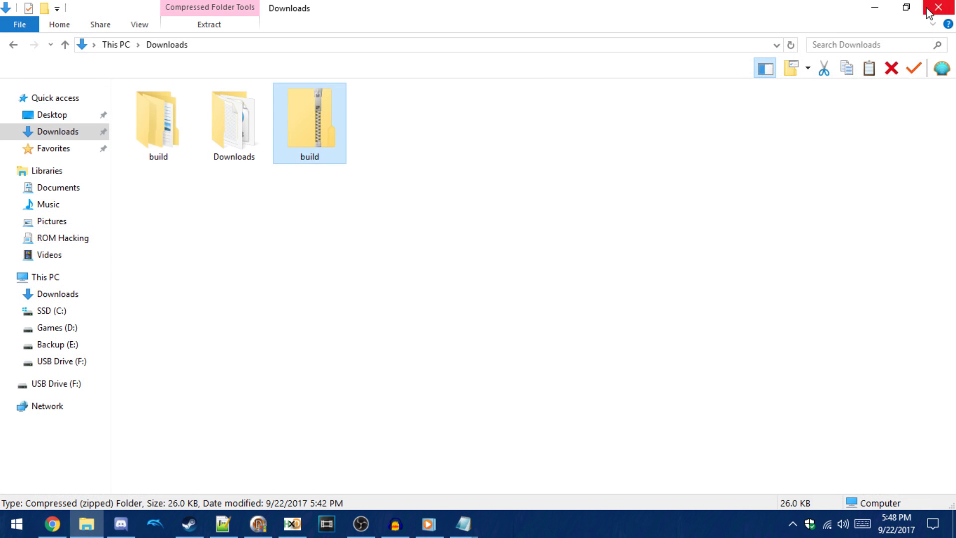
- Copy the notehax and private folders from the USA folder inside the extracted build folder
left_click(174, 149)
double_click(175, 149)
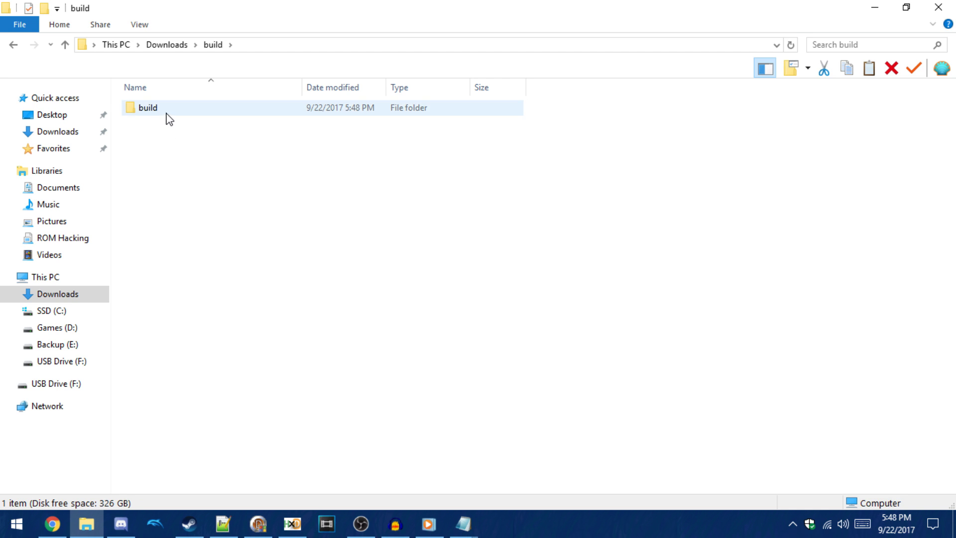
double_click(165, 111)
left_click(144, 125)
left_click(150, 138)
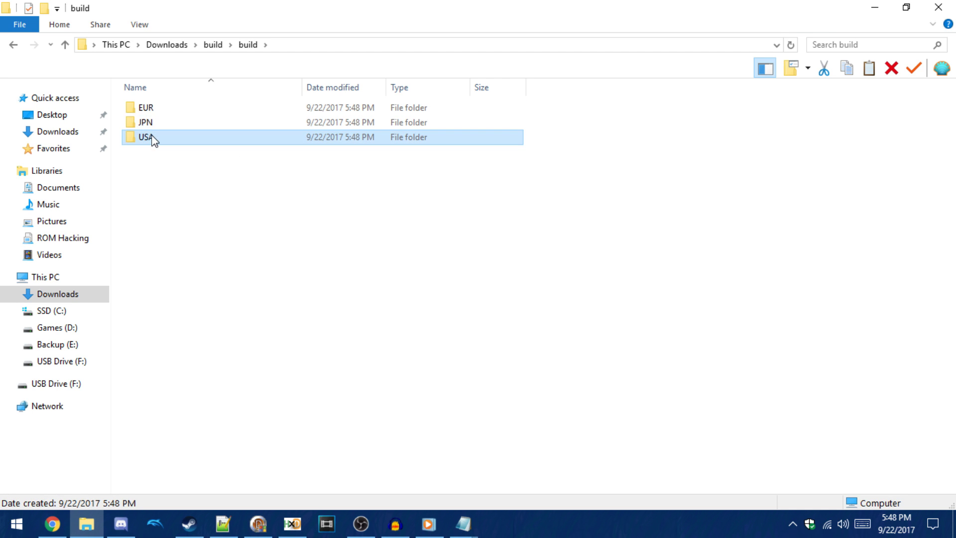
double_click(185, 143)
left_click_drag(247, 141, 188, 105)
right_click(217, 126)
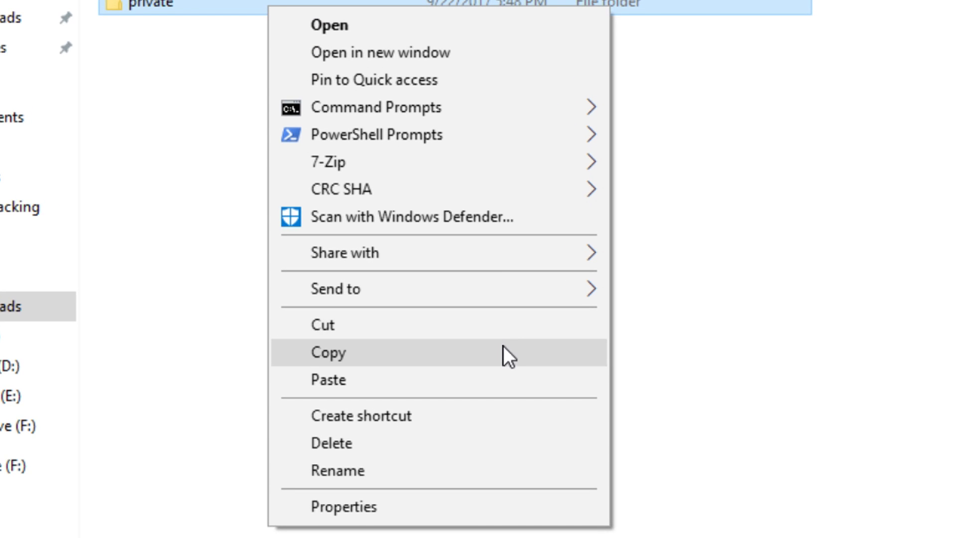
left_click(503, 352)
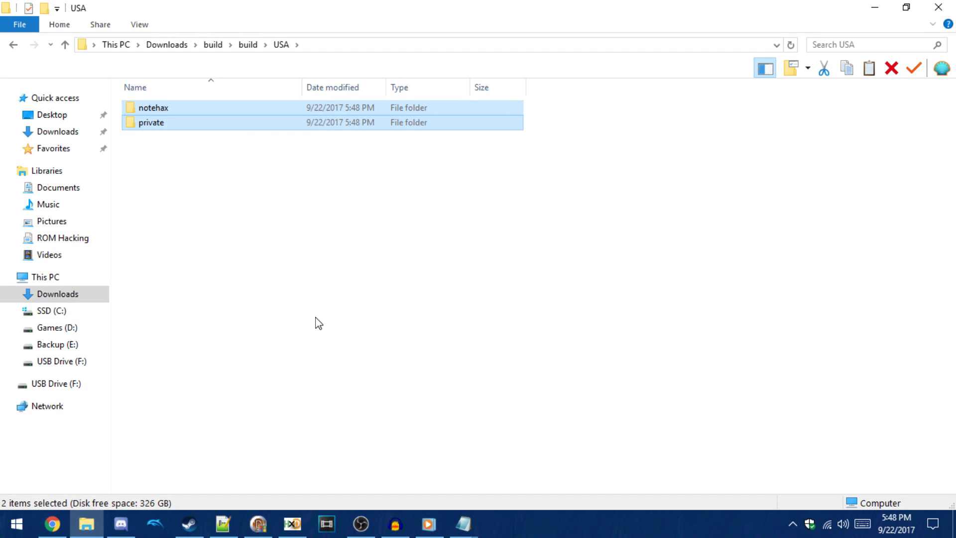
- Paste the copied notehax and private folders into the root of USB Drive (F:)
left_click(100, 386)
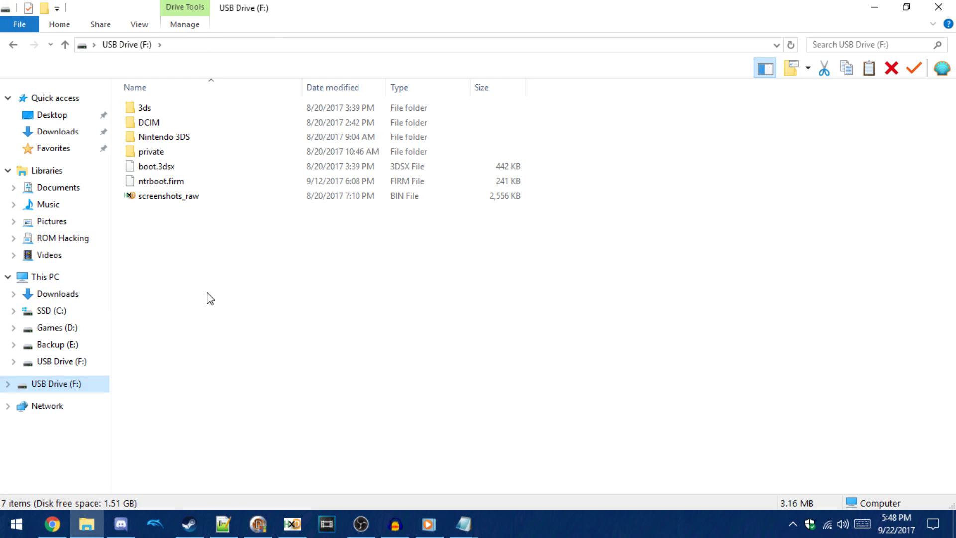
mouse_move(268, 232)
left_mouse_down()
mouse_move(143, 110)
mouse_move(132, 122)
mouse_move(252, 229)
left_mouse_up()
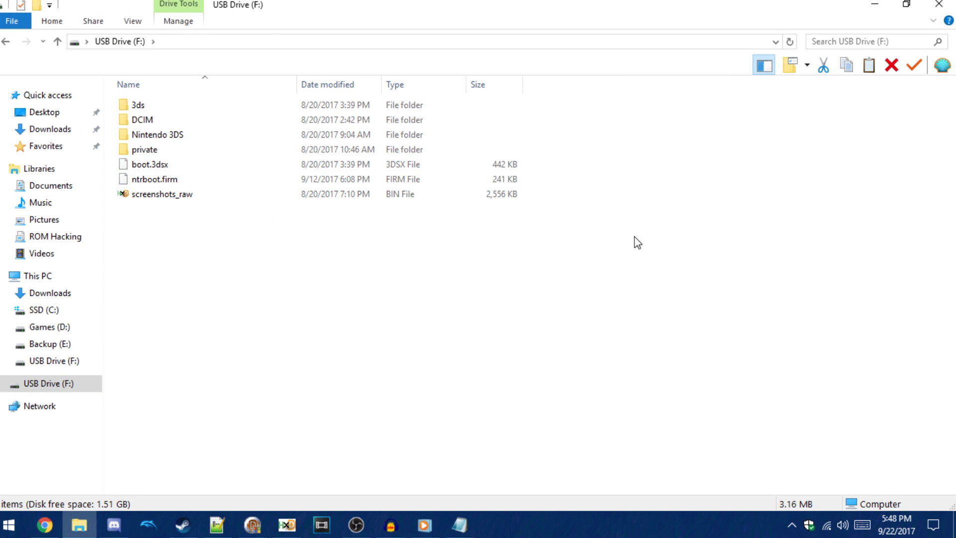
right_click(634, 237)
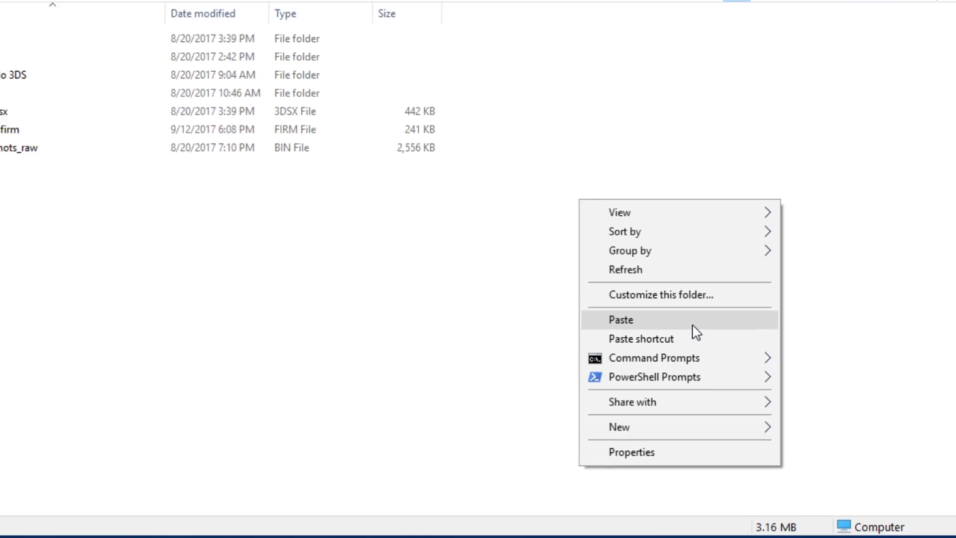
left_click(515, 255)
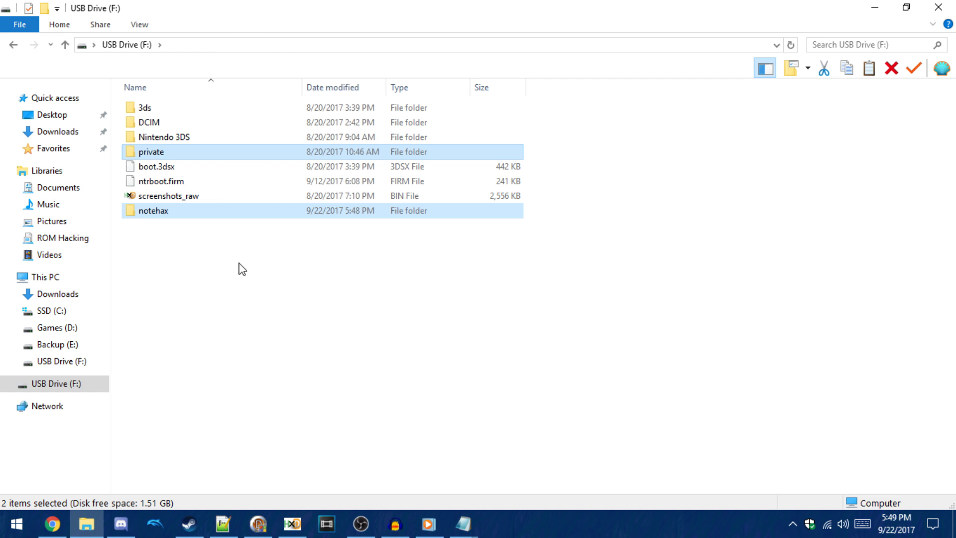
- Switch to Chrome and download the homebrew starter kit from the 3DS Homebrew Launcher page's SD card section
left_click(60, 519)
scroll(378, 311, "down", 15)
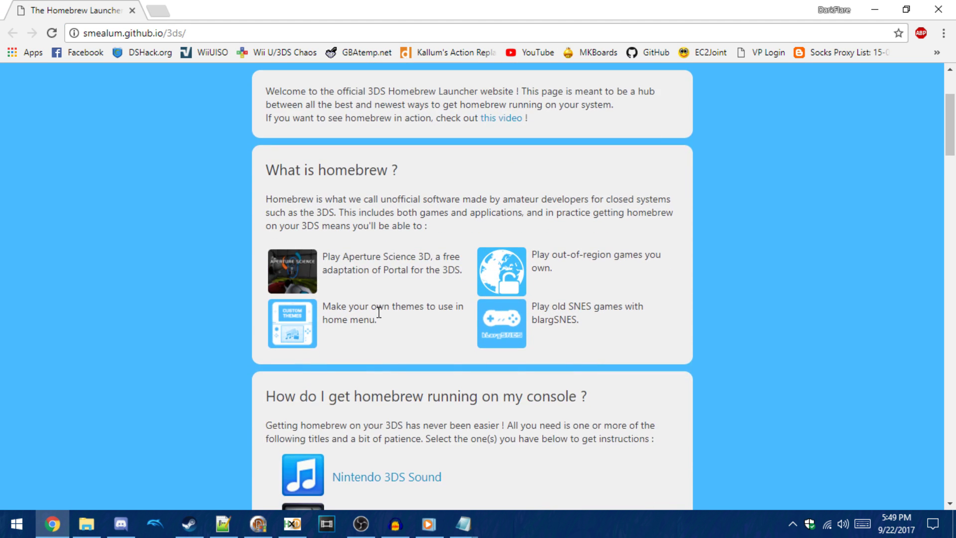
scroll(378, 319, "down", 10)
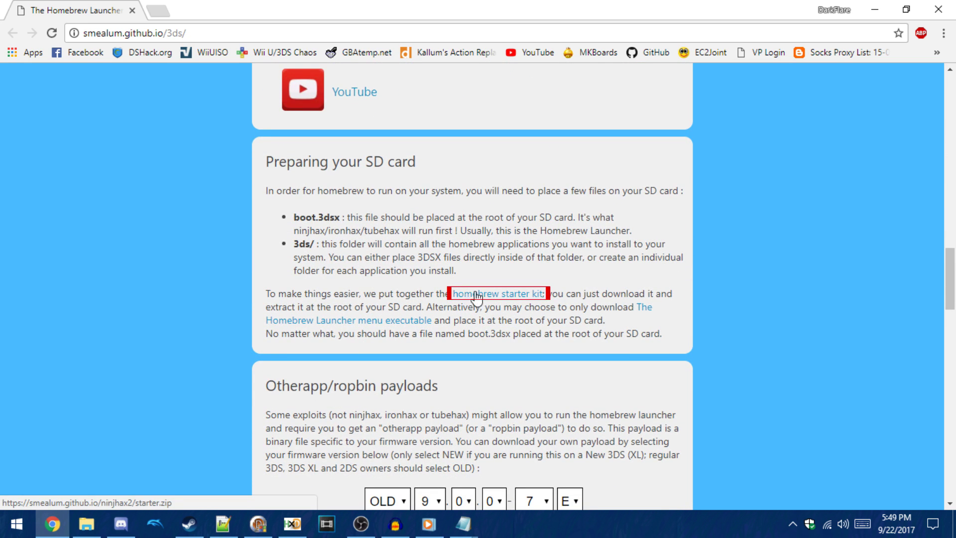
left_click(476, 294)
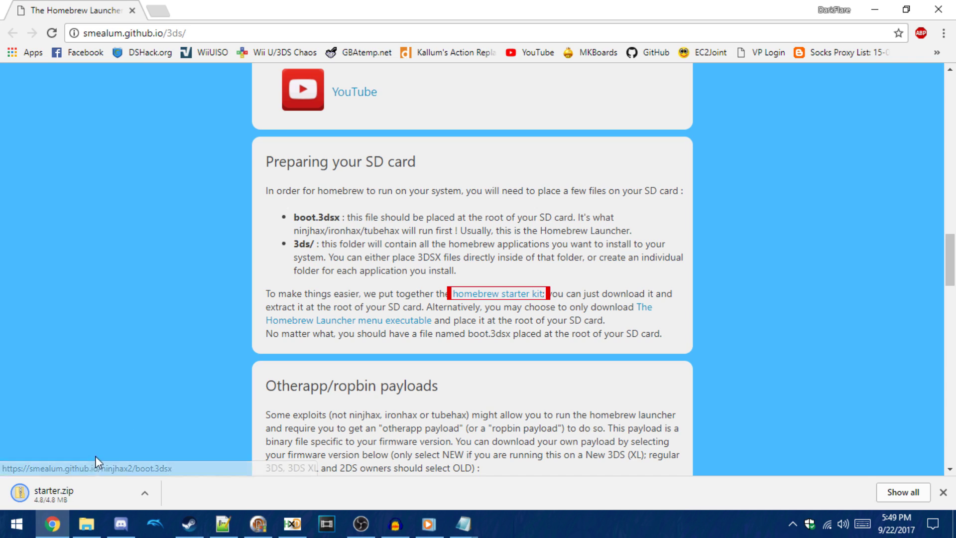
- Set the Otherapp/ropbin payload selection to an OLD console with firmware version 11.5.0
scroll(132, 387, "down", 5)
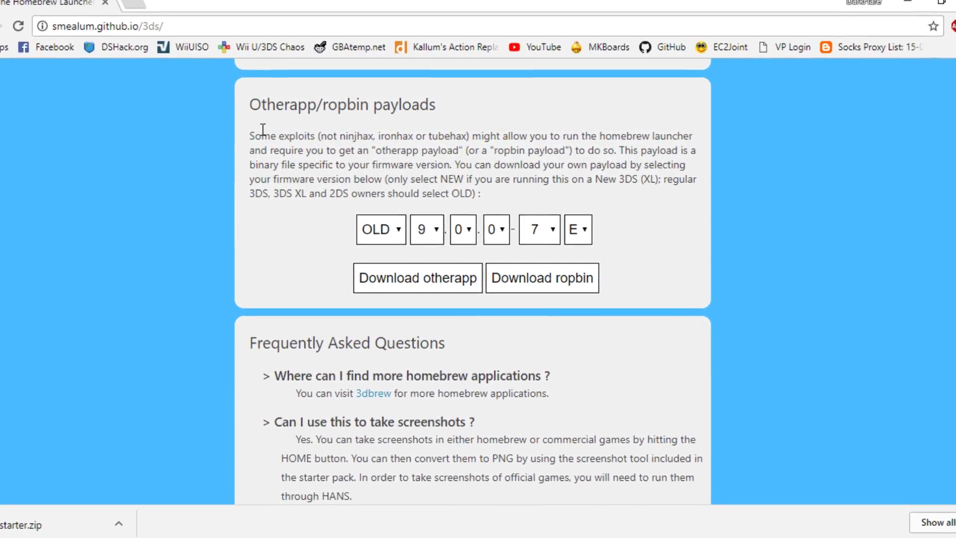
left_click_drag(249, 105, 436, 106)
left_click(455, 110)
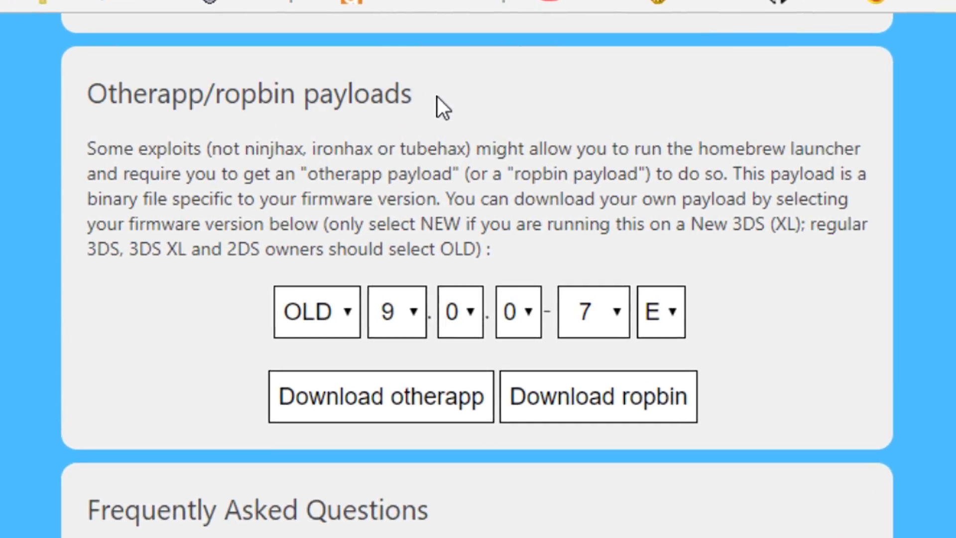
left_click(306, 333)
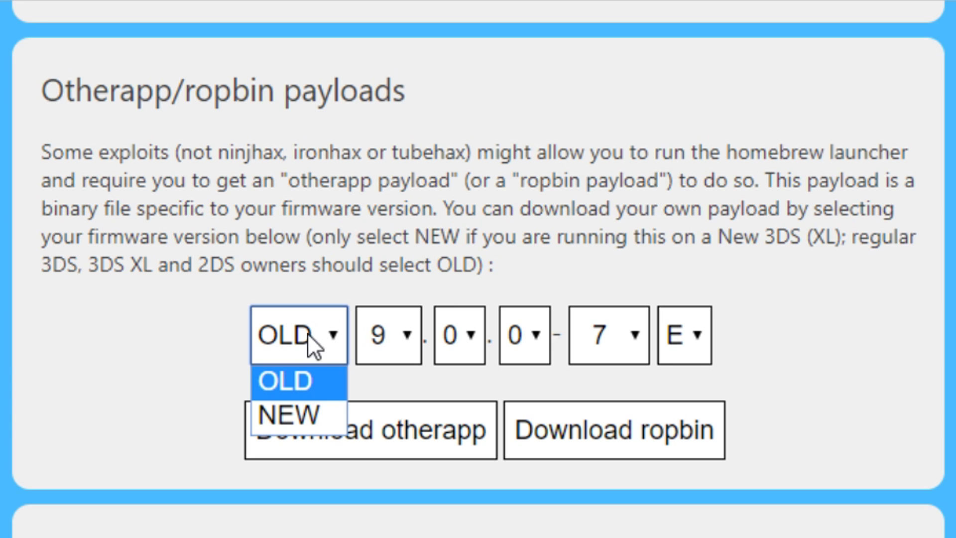
left_click(302, 396)
left_click(402, 351)
left_click(382, 447)
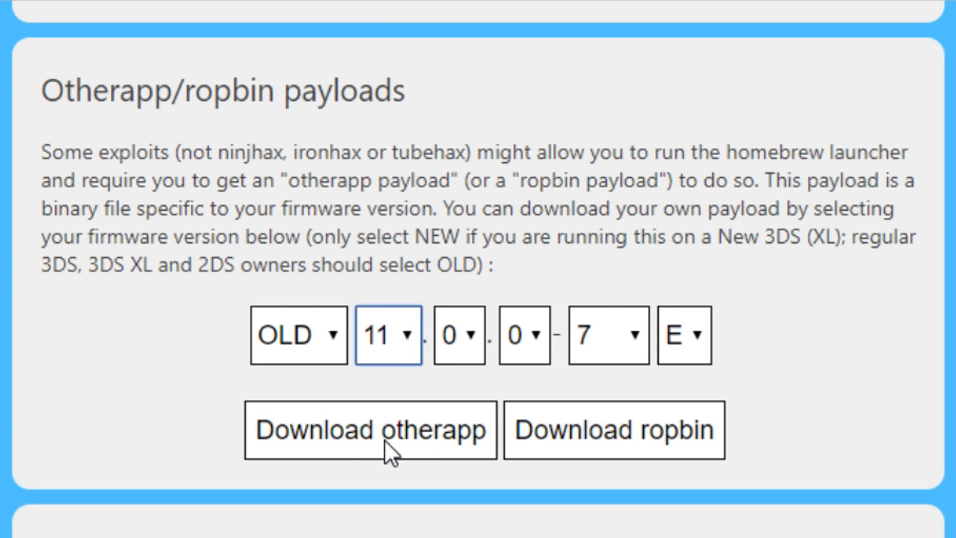
left_click(453, 341)
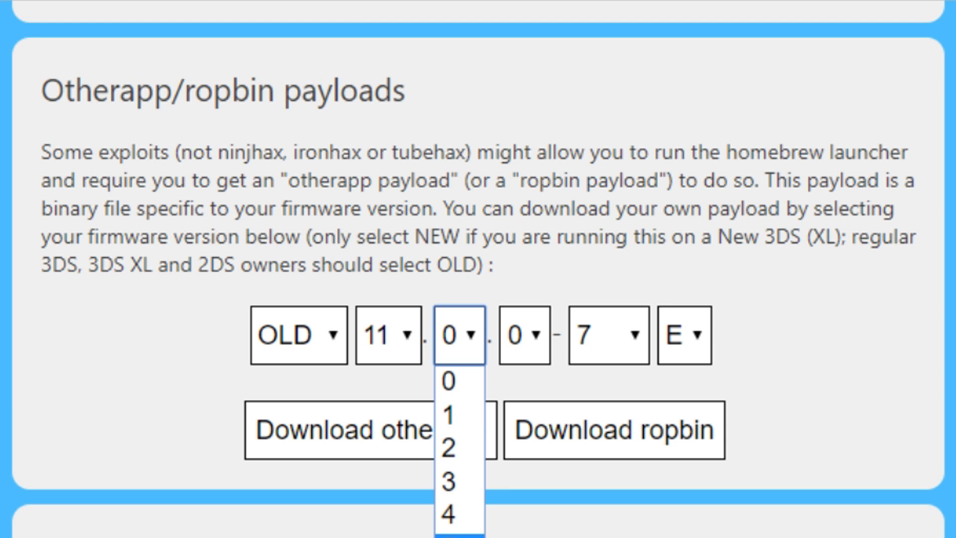
left_click(457, 536)
left_click(510, 343)
left_click(510, 381)
- Set the remaining payload firmware values to 38 and region U, and download the otherapp payload
left_click(580, 345)
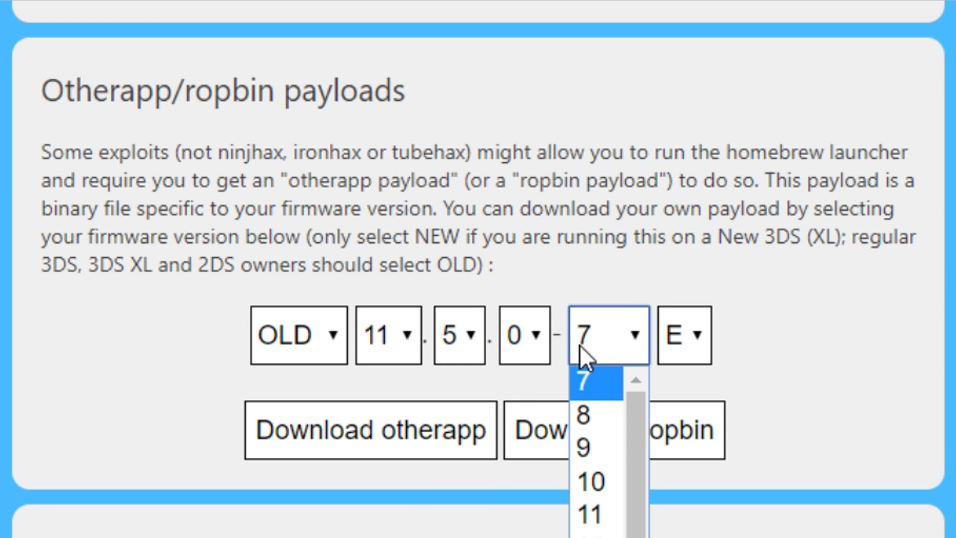
left_click_drag(632, 450, 636, 535)
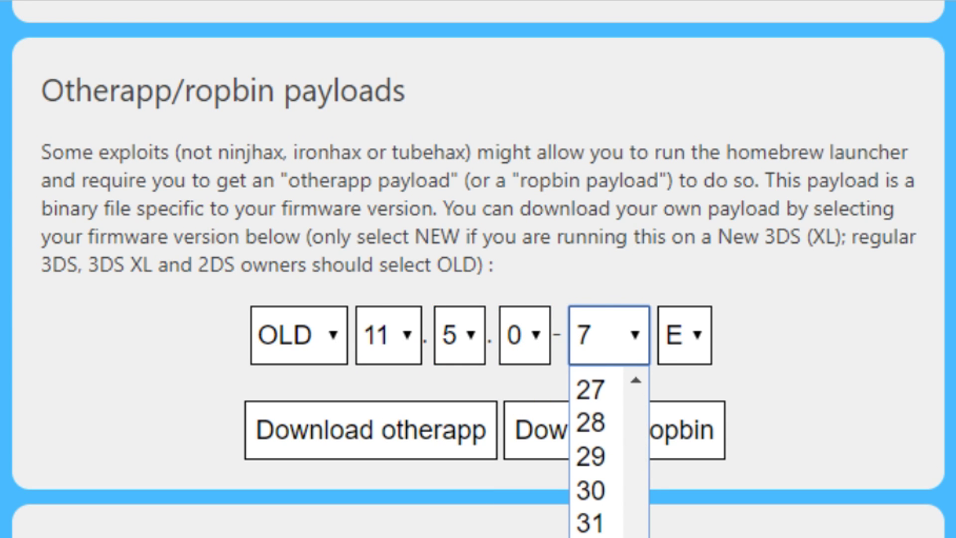
left_click(592, 535)
left_click(677, 344)
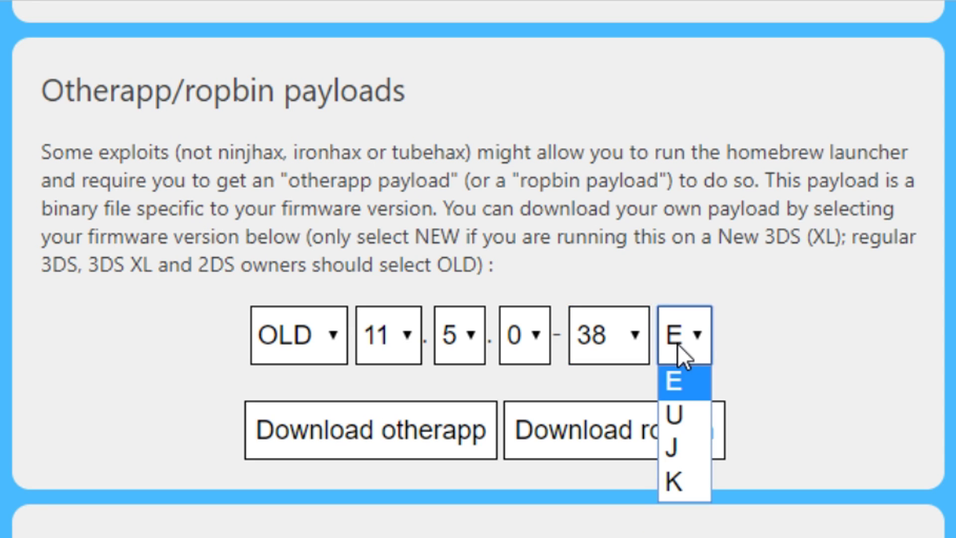
left_click(679, 406)
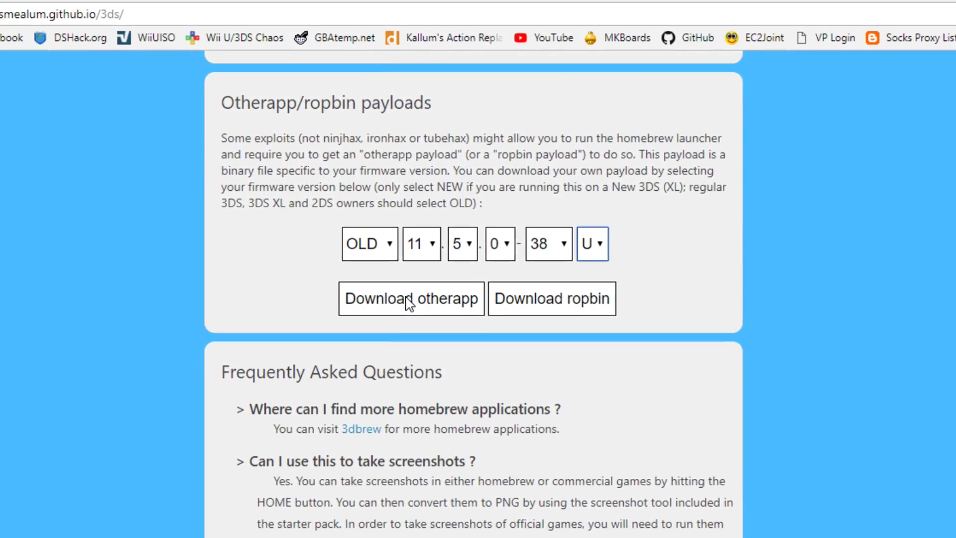
left_click(399, 333)
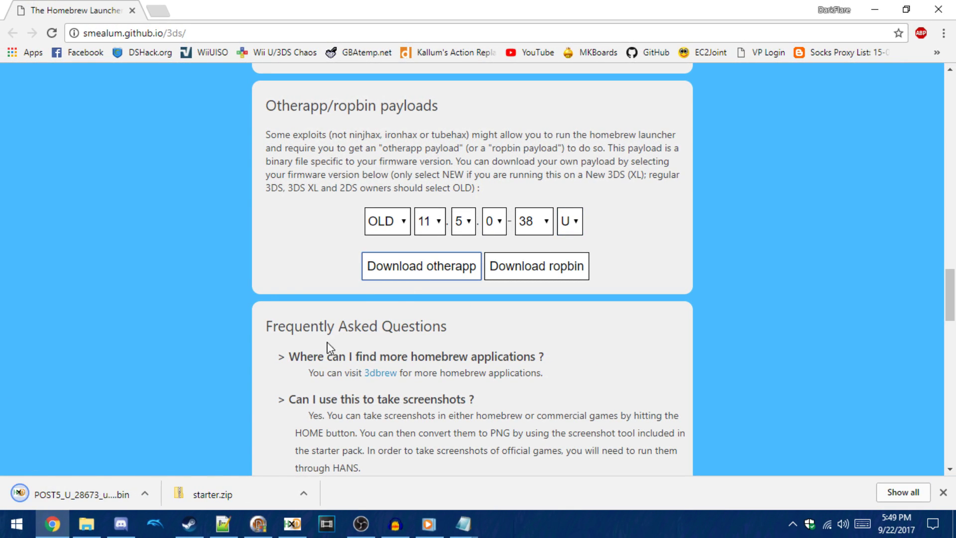
- Switch to File Explorer and rename the downloaded POST5 payload file in Downloads as otherapp
left_click(87, 524)
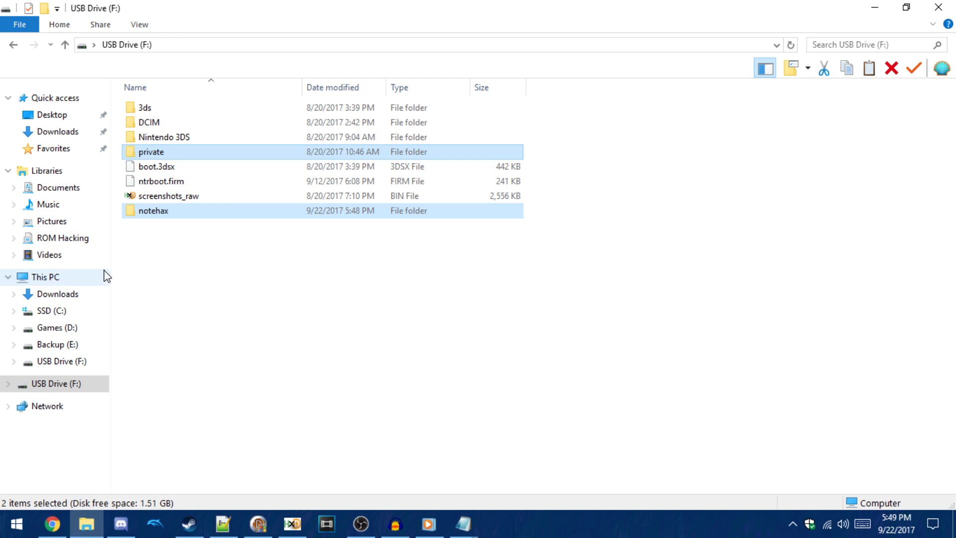
left_click(58, 131)
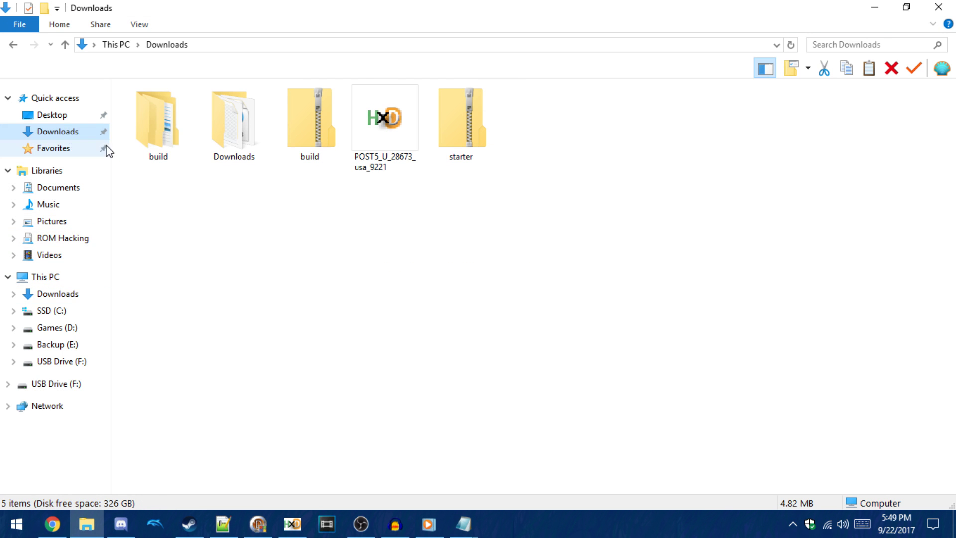
left_click(380, 162)
right_click(349, 116)
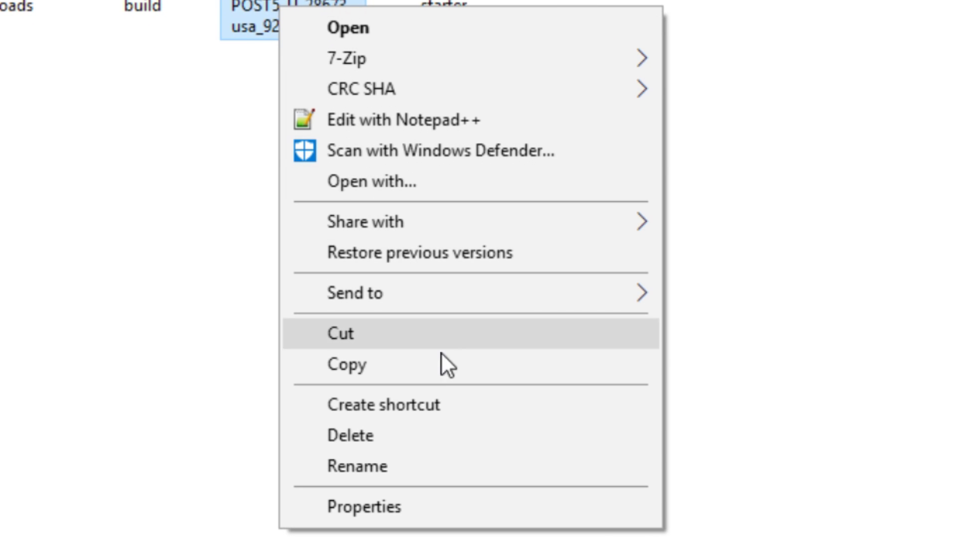
left_click(524, 465)
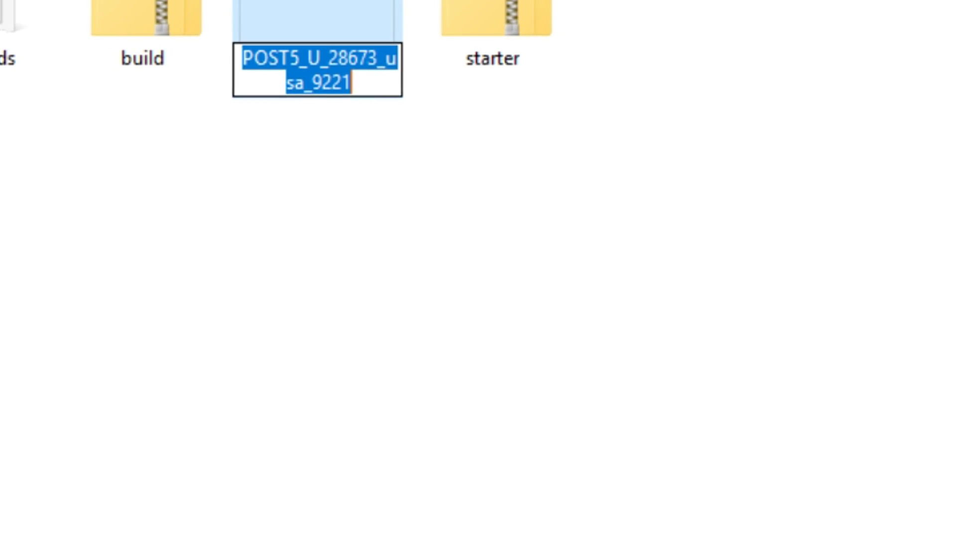
type("otheerapp")
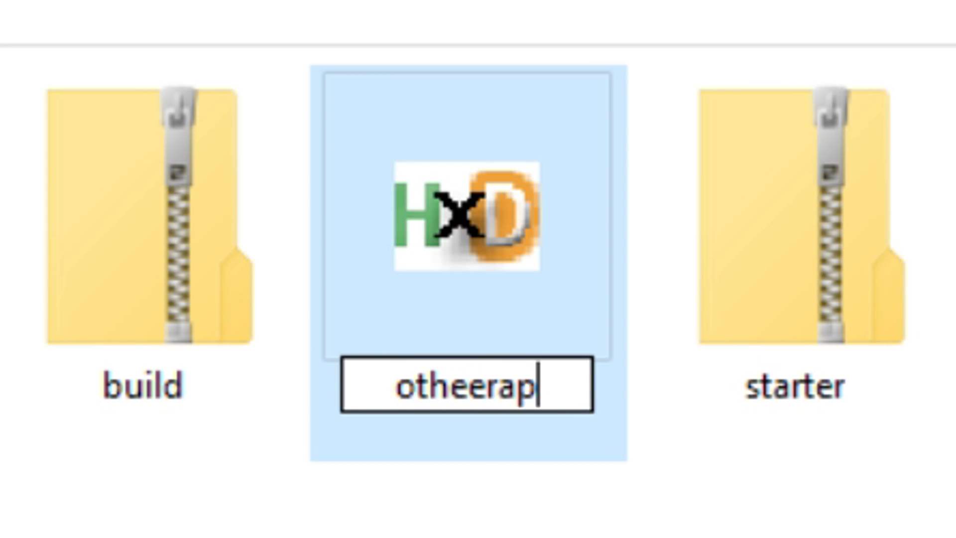
key("BackSpace")
key("BackSpace")
key("BackSpace")
key("BackSpace")
key("BackSpace")
type("rapp")
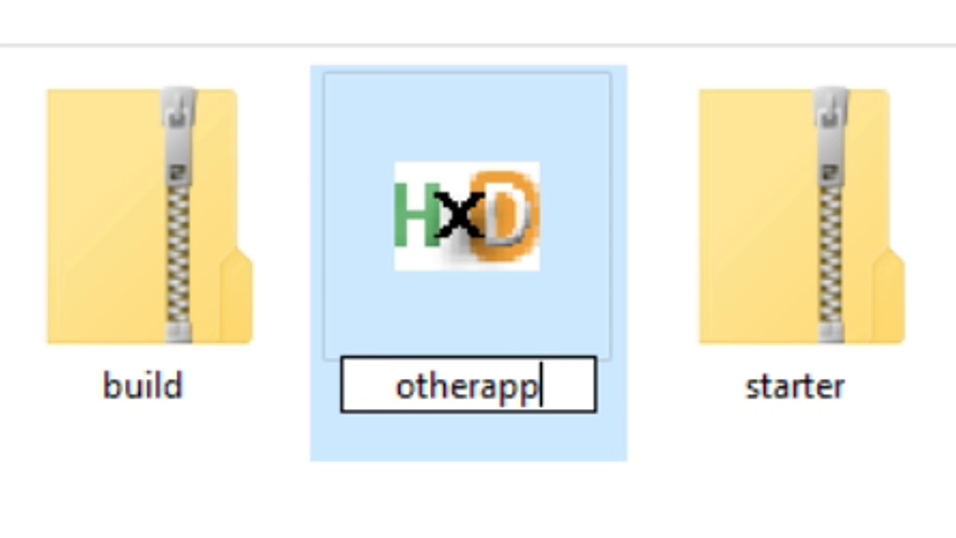
key("Return")
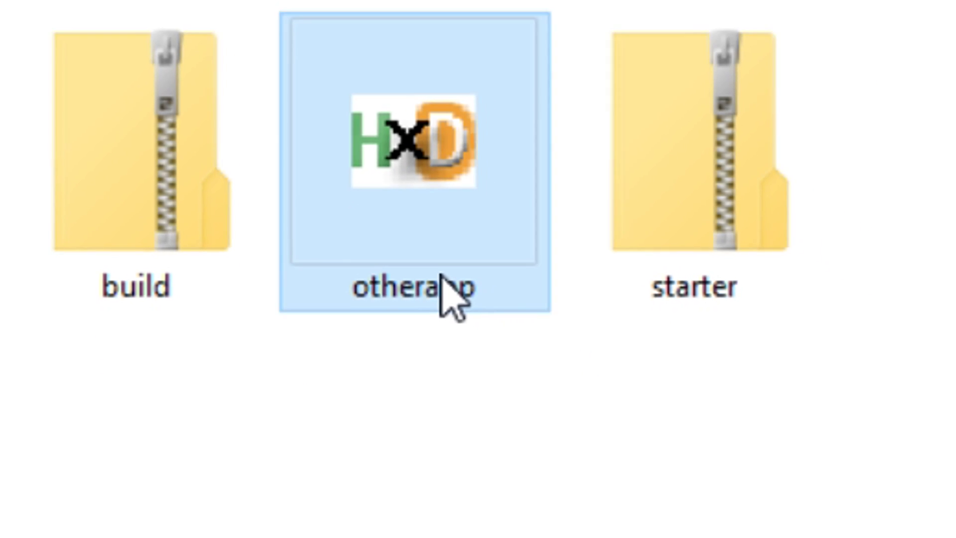
- Copy the otherapp file from Downloads into the notehax folder on USB Drive (F:)
right_click(440, 275)
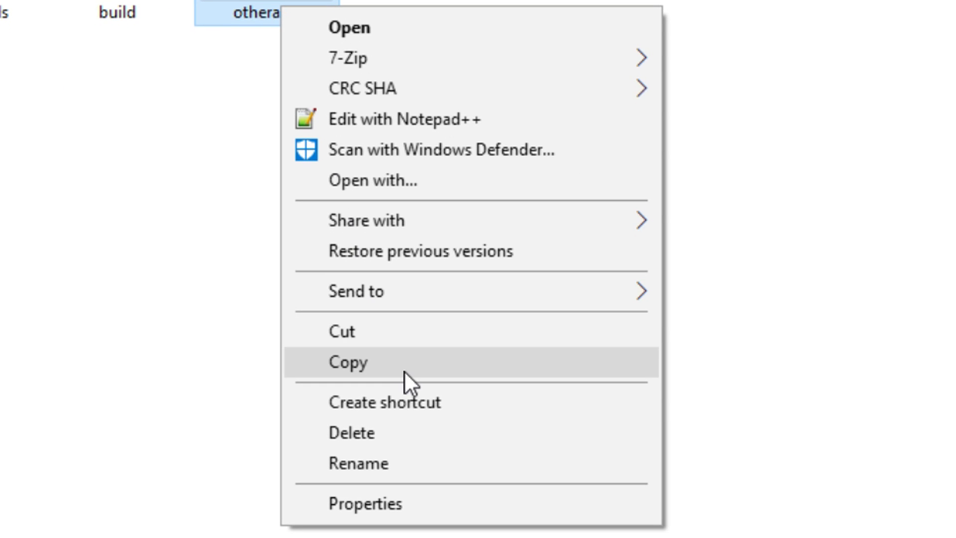
left_click(404, 371)
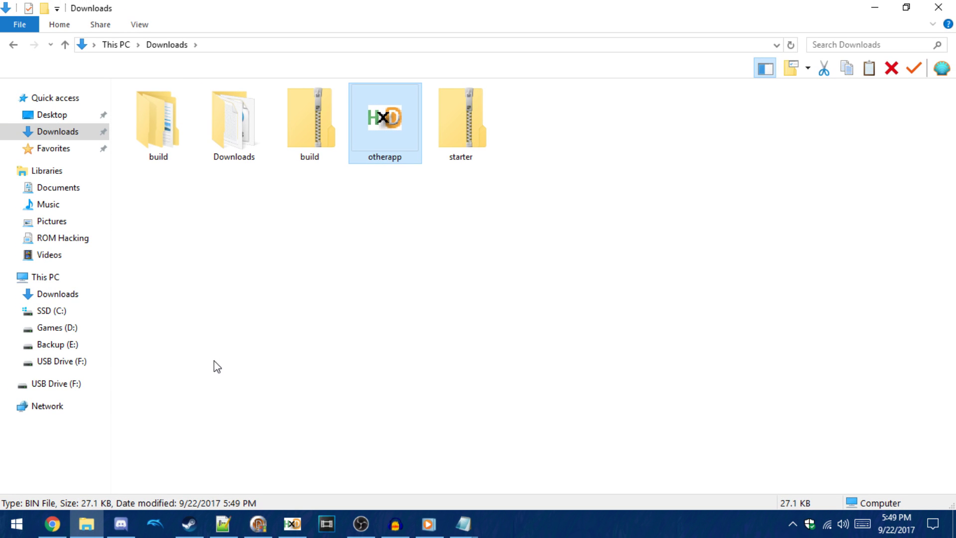
left_click(83, 384)
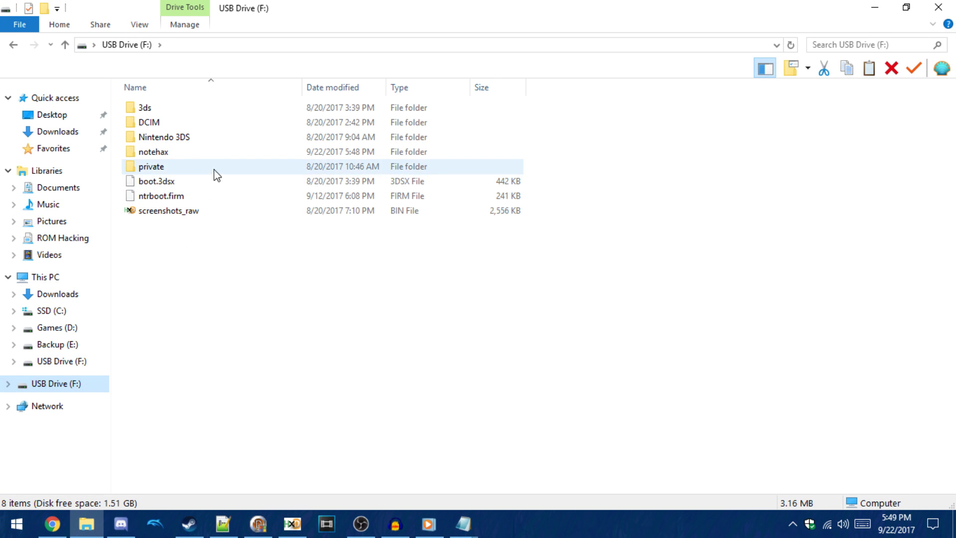
left_click(220, 153)
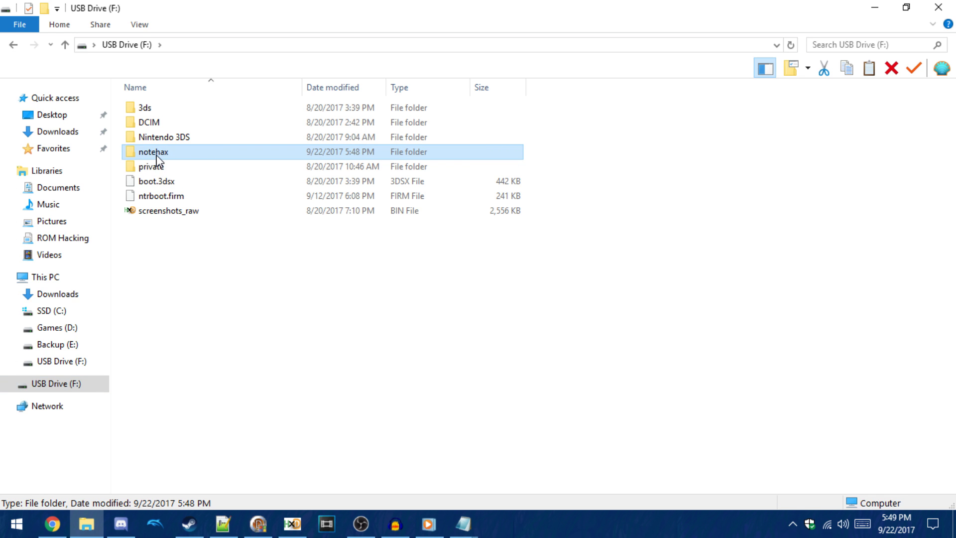
double_click(143, 154)
right_click(228, 156)
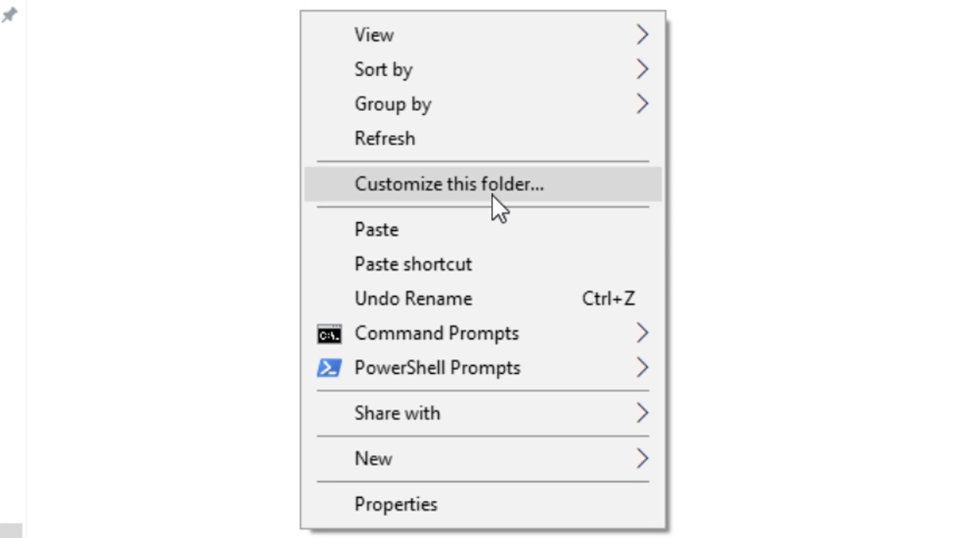
left_click(545, 230)
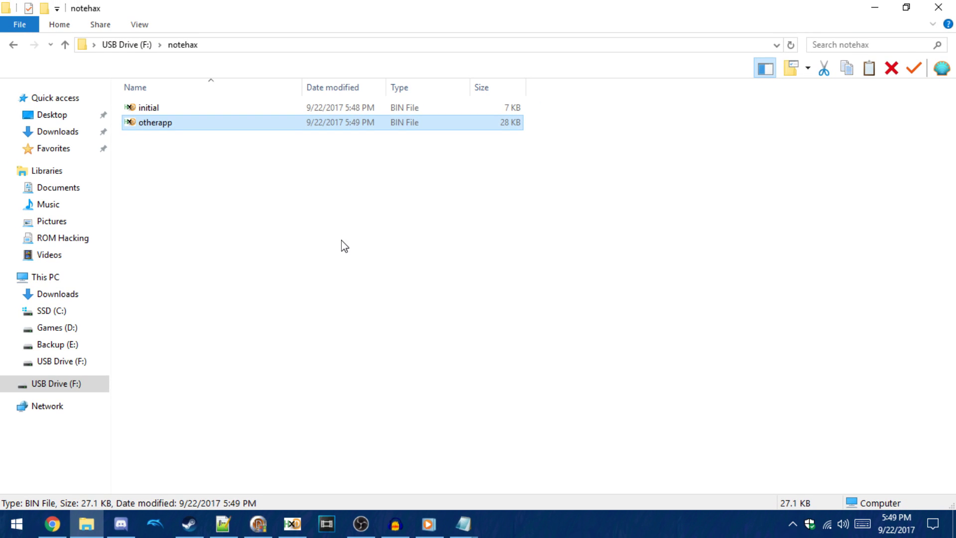
left_click_drag(278, 145, 238, 159)
- Extract the starter zip in Downloads to its default starter folder and close the window showing the extracted files
left_click(77, 132)
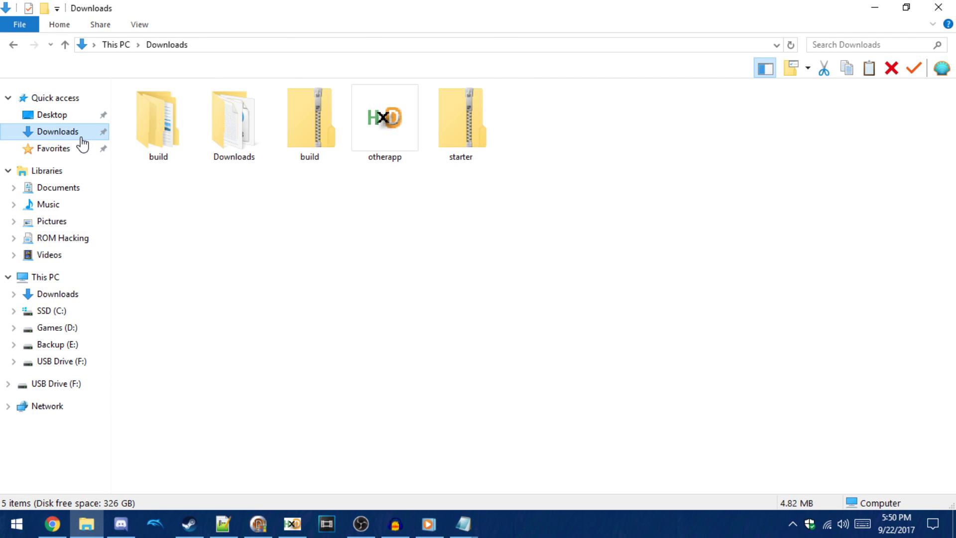
left_click(466, 159)
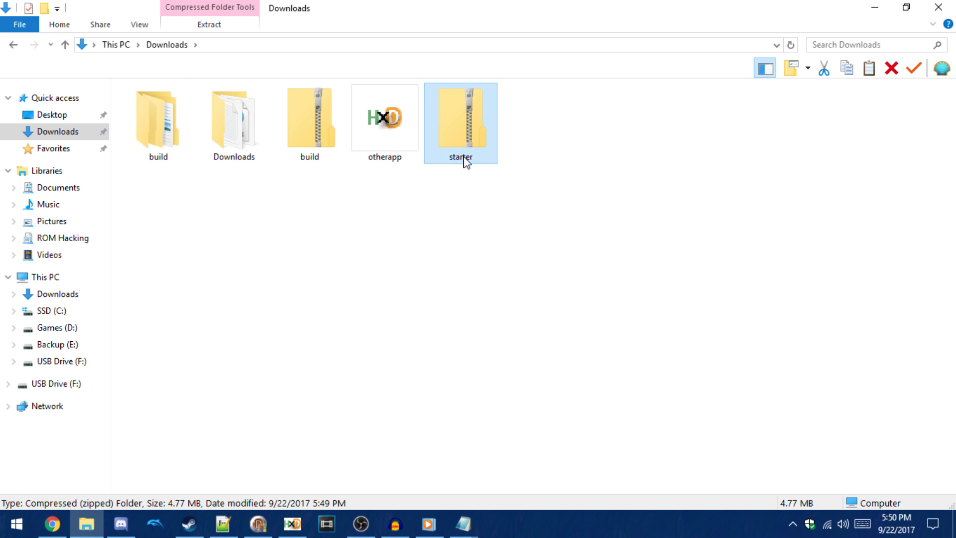
right_click(476, 159)
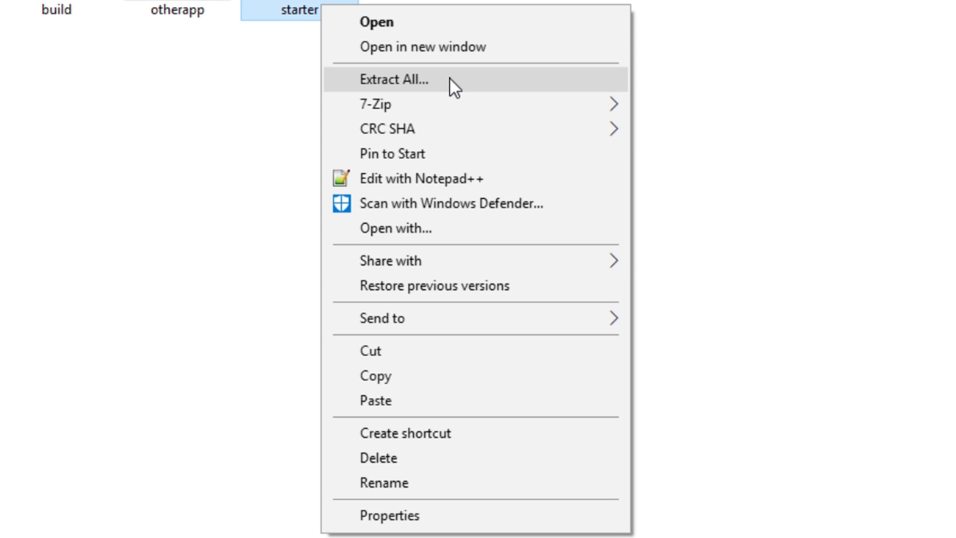
left_click(450, 79)
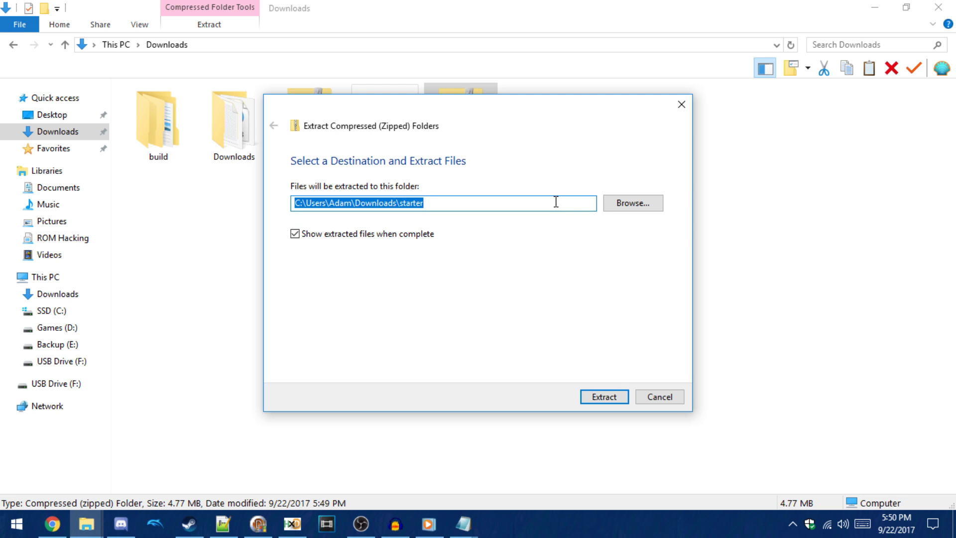
left_click(613, 394)
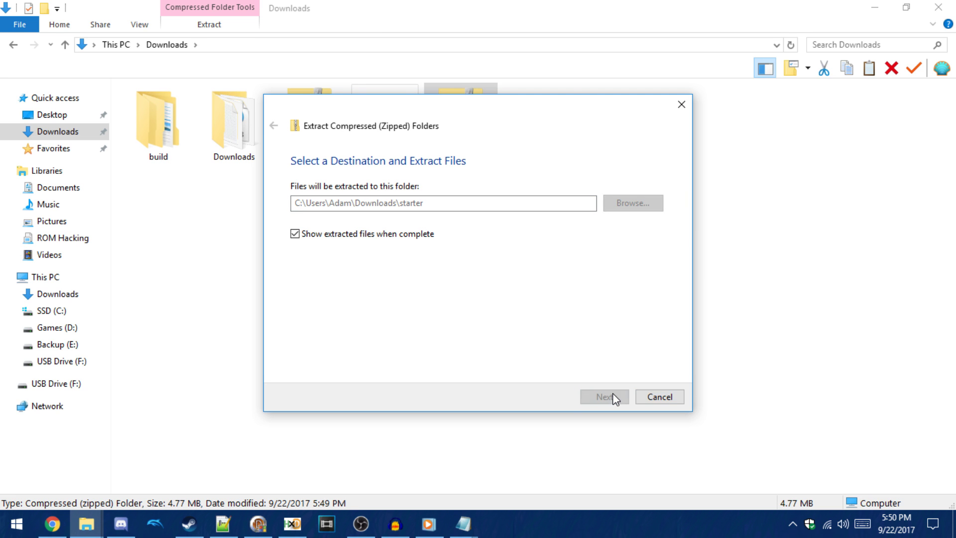
left_click(938, 7)
- Copy the 3ds folder and boot.3dsx from the extracted starter folder to the root of USB Drive (F:), replacing files with the same names
left_click(306, 149)
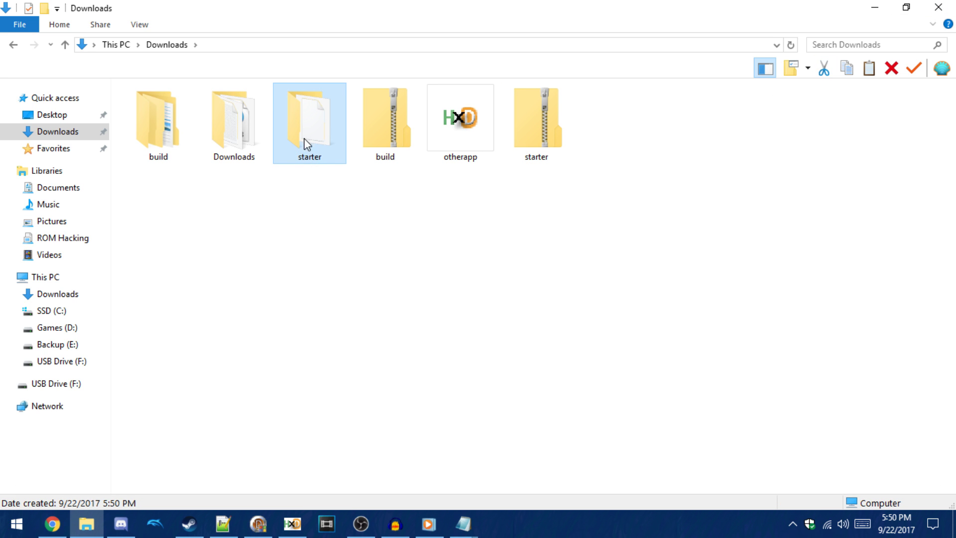
double_click(310, 146)
left_click_drag(297, 142, 241, 123)
right_click(246, 124)
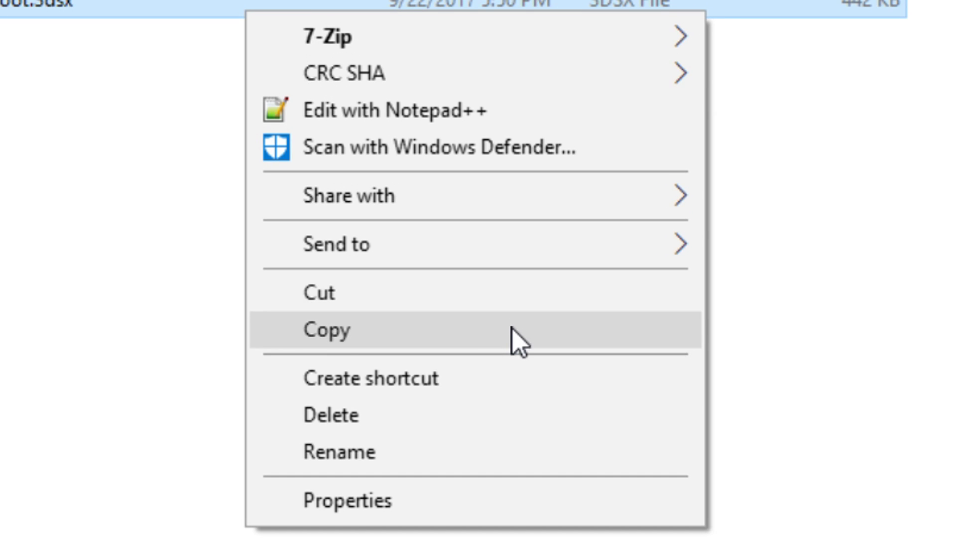
left_click(515, 339)
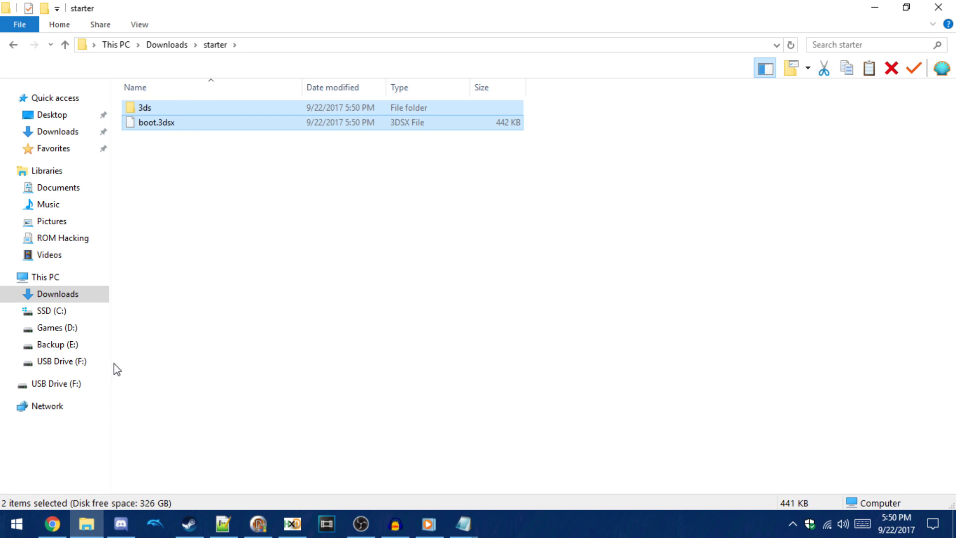
left_click(89, 383)
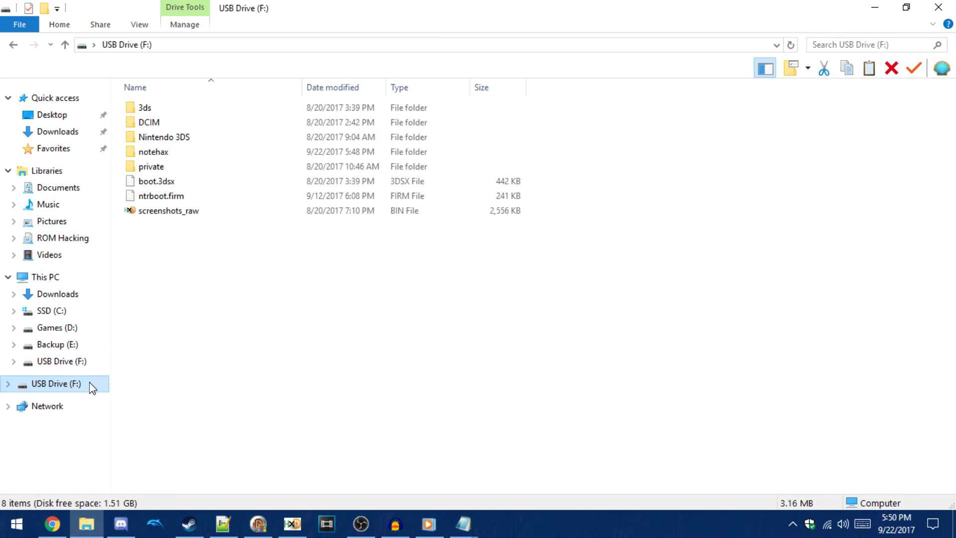
right_click(252, 278)
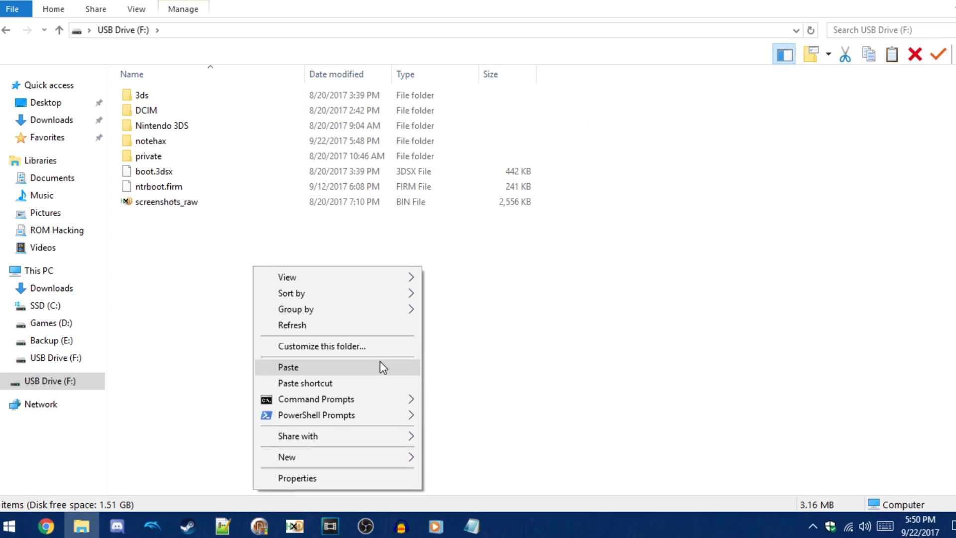
left_click(581, 239)
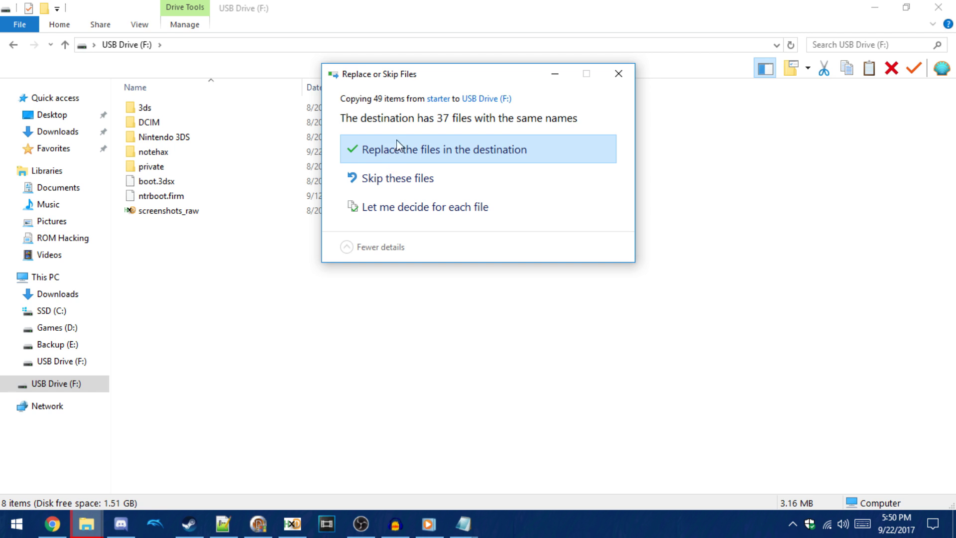
left_click(414, 158)
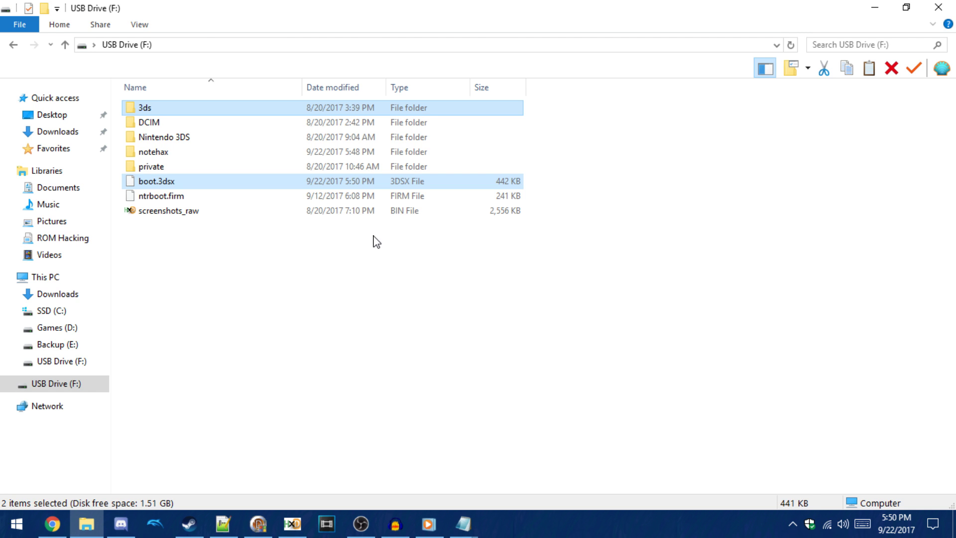
- Clear the file selection and eject USB Drive (F:)
left_click_drag(376, 242, 215, 271)
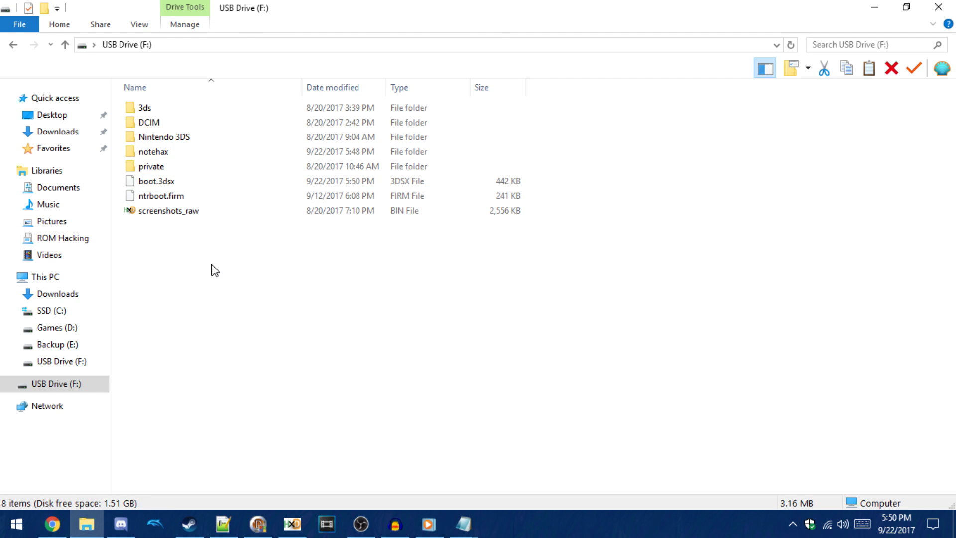
right_click(100, 383)
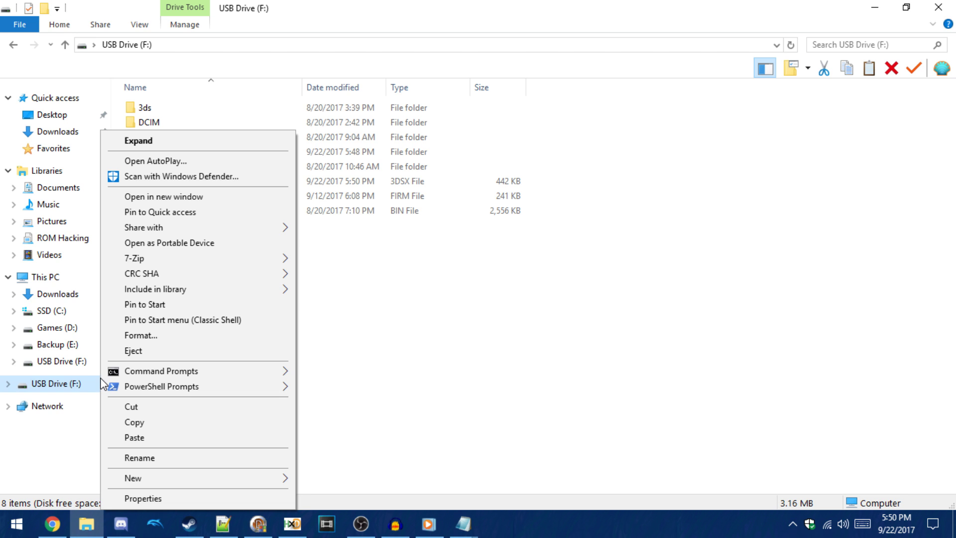
left_click(182, 352)
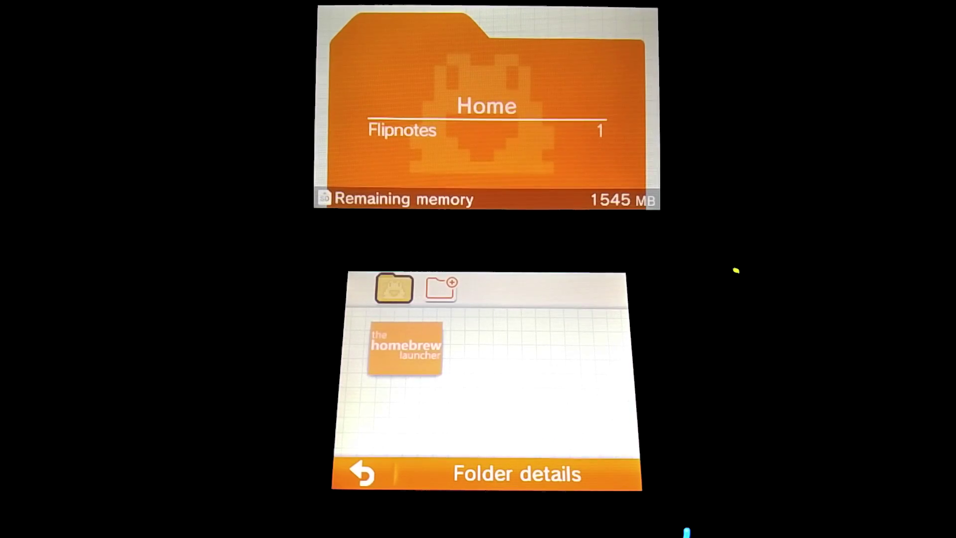
left_click(405, 347)
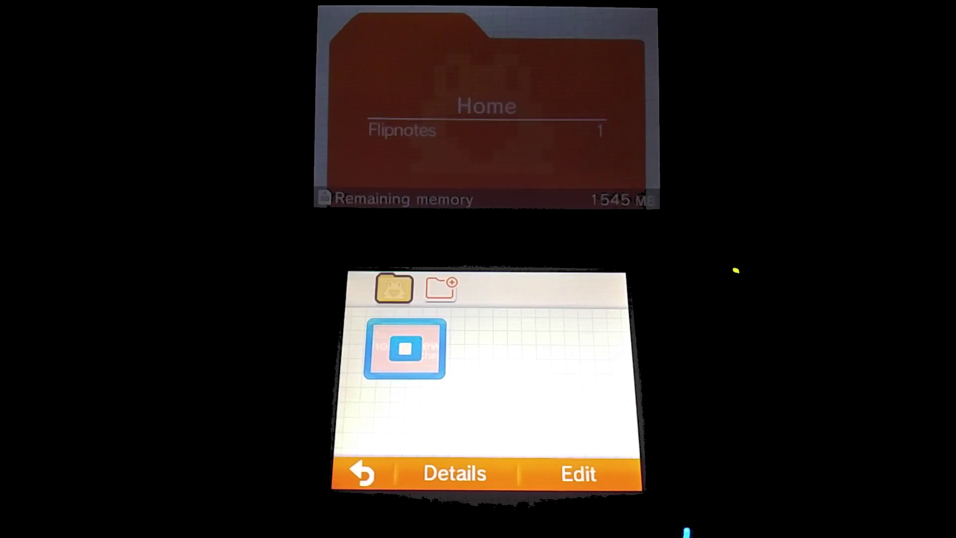
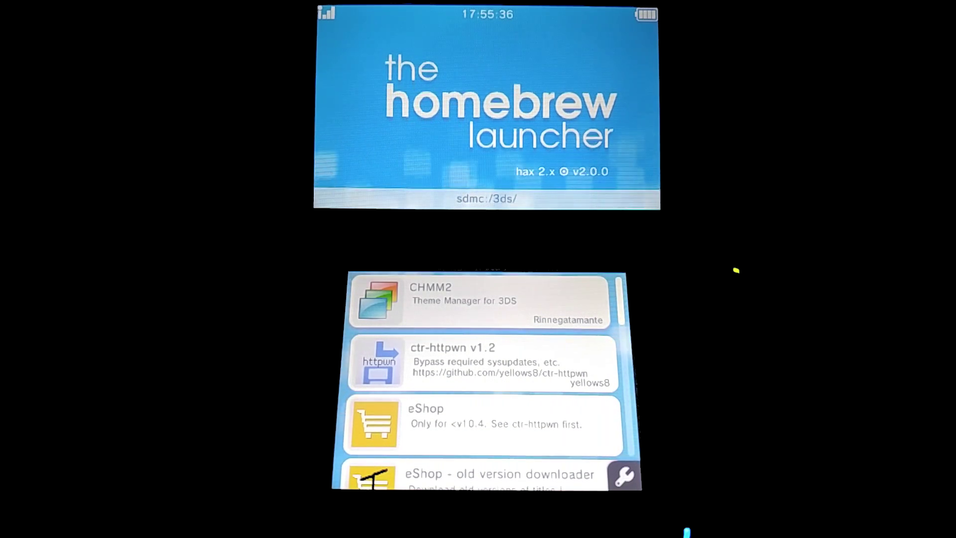
scroll(482, 378, "down", 1)
scroll(482, 381, "down", 5)
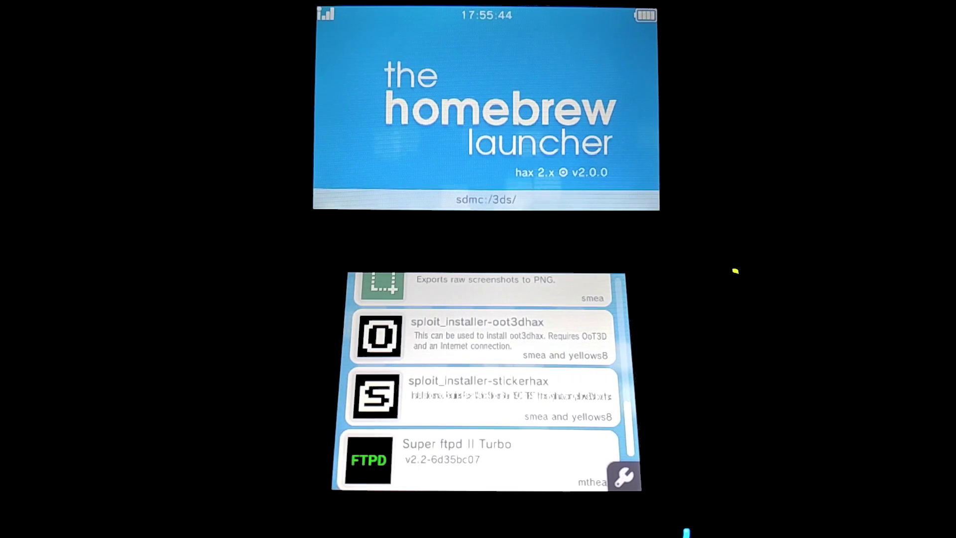
key("Return")
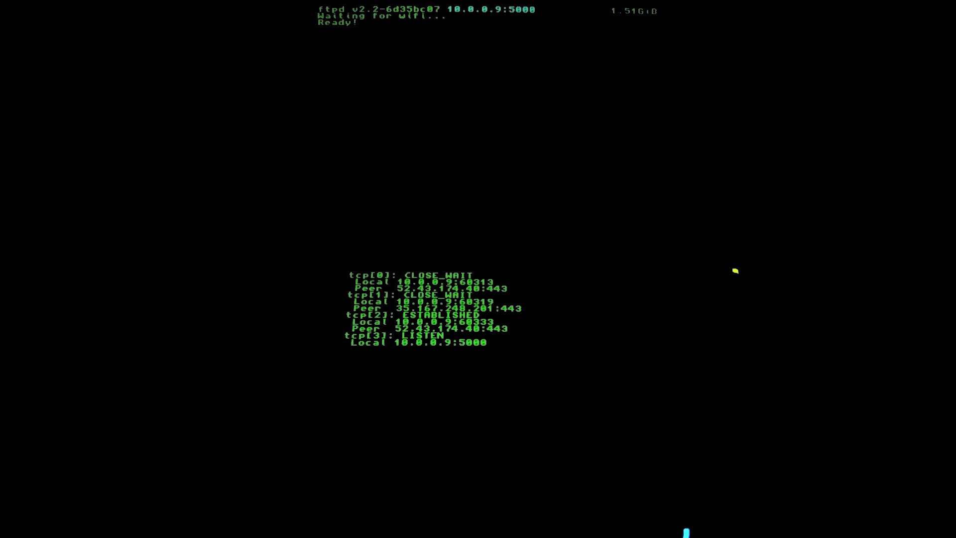